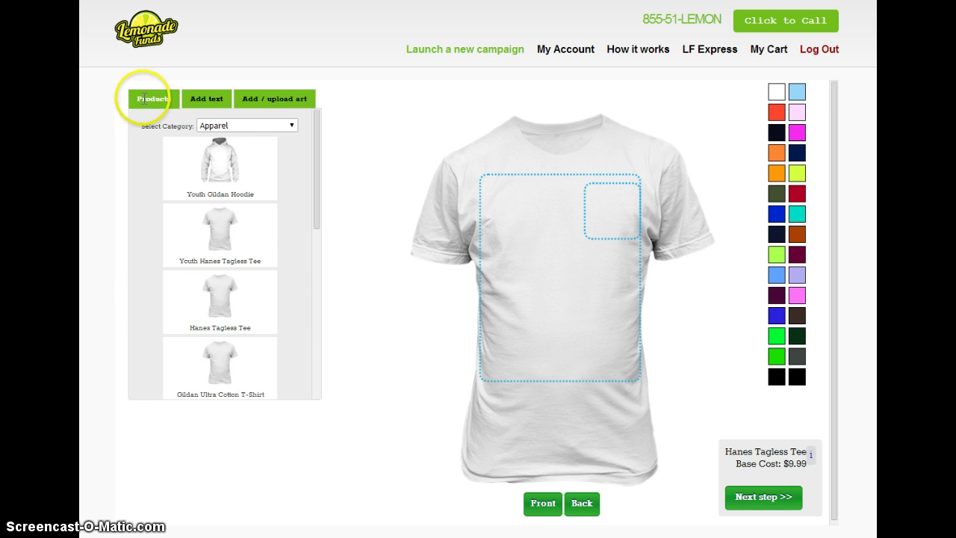
Step: Browse the Sports Products and Drinkware product categories
{"action": "left_click", "coordinate": [217, 125]}
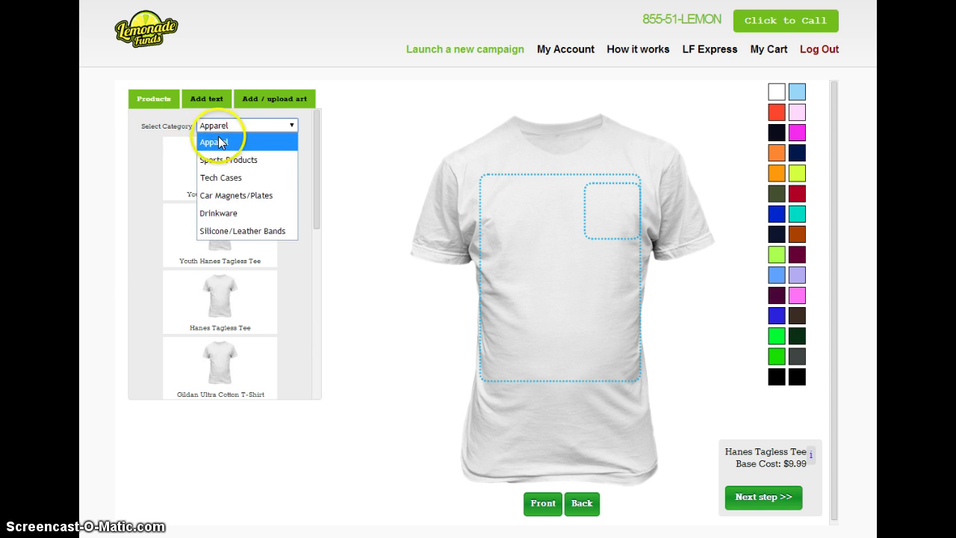
{"action": "left_click", "coordinate": [214, 161]}
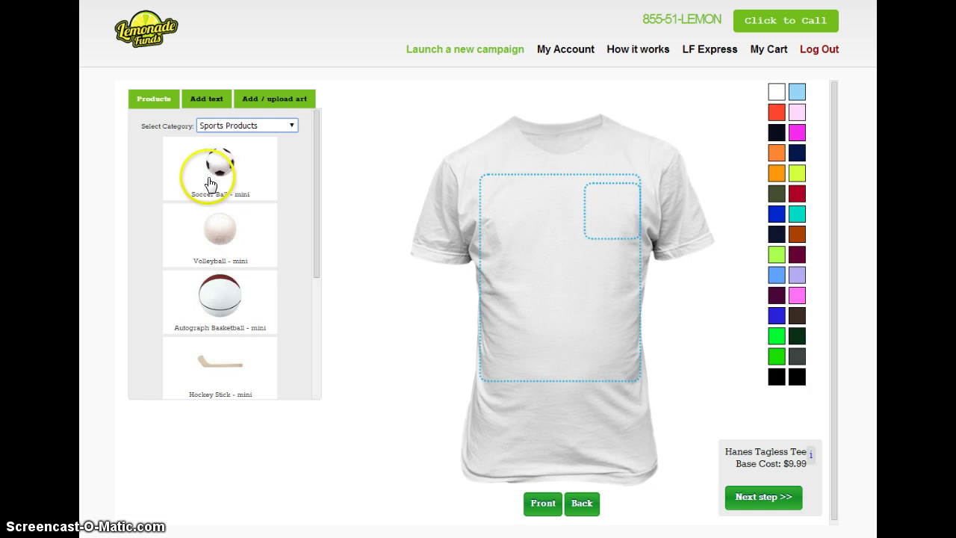
{"action": "left_click", "coordinate": [228, 126]}
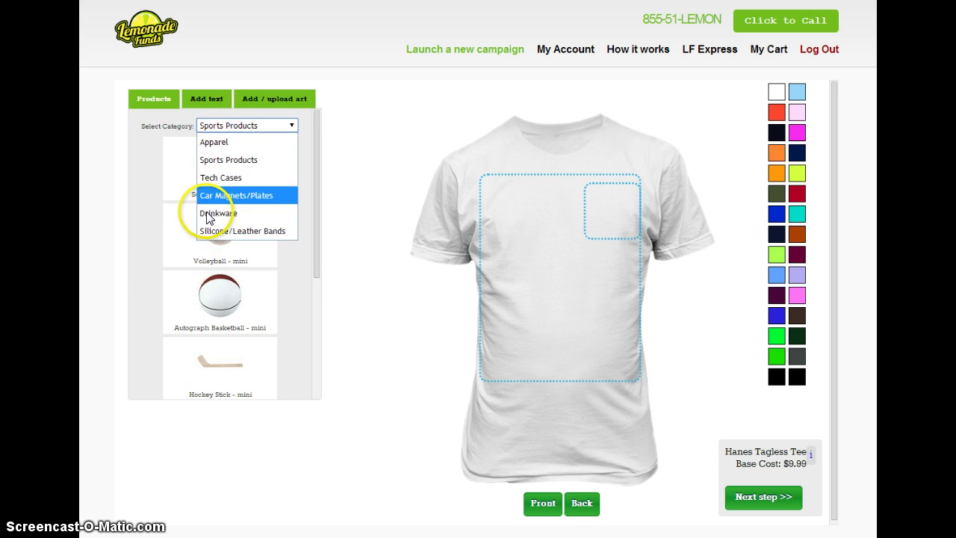
{"action": "left_click", "coordinate": [207, 213]}
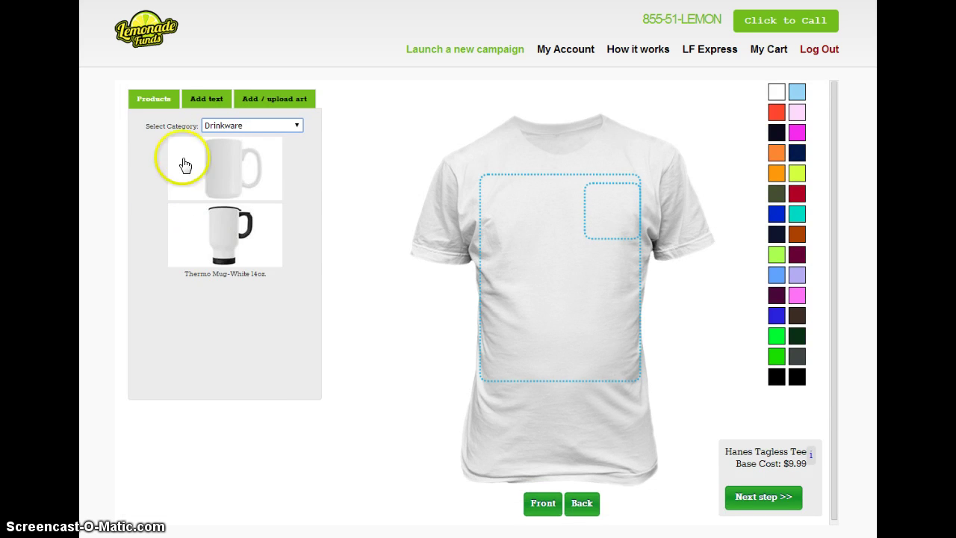
Step: Return to Apparel, load the Youth Gildan Hoodie, and view its back
{"action": "left_click", "coordinate": [234, 125]}
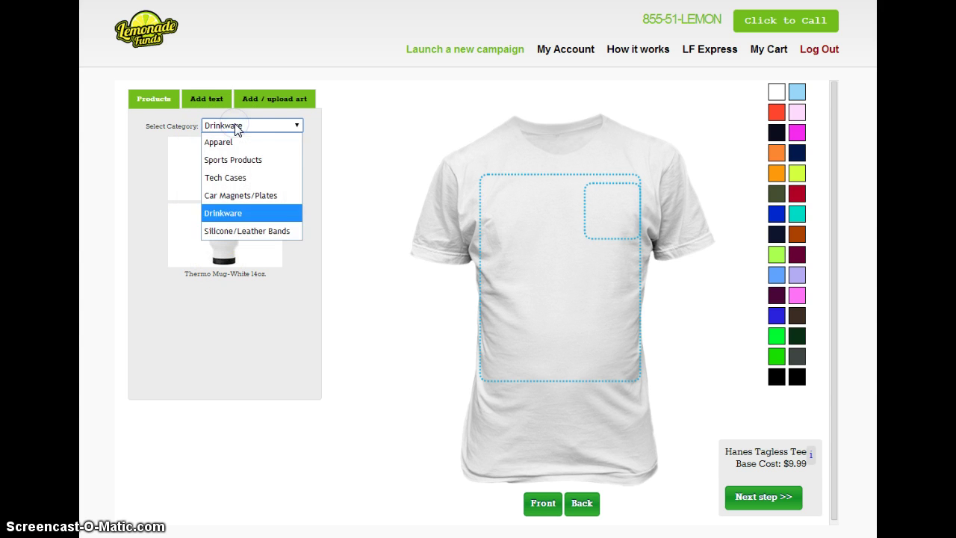
{"action": "left_click", "coordinate": [216, 143]}
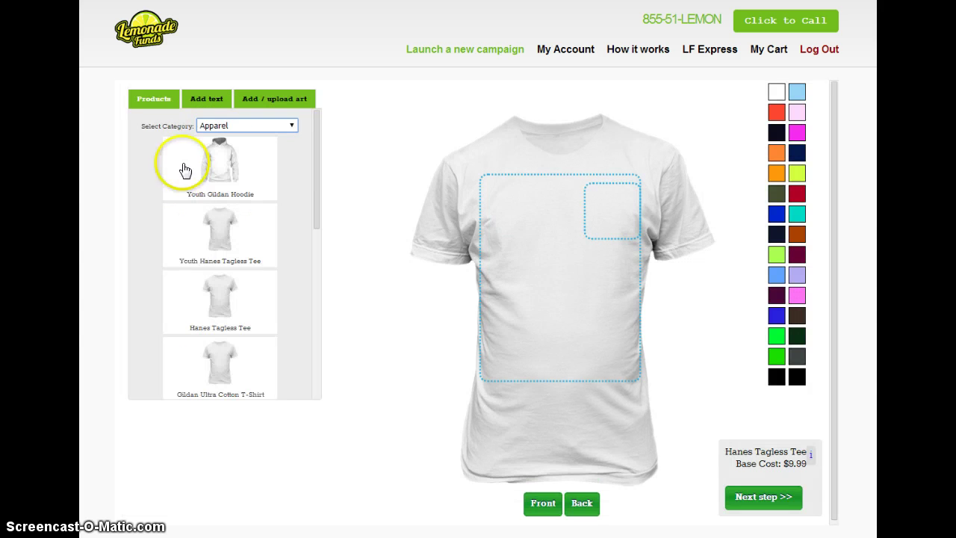
{"action": "left_click", "coordinate": [220, 256]}
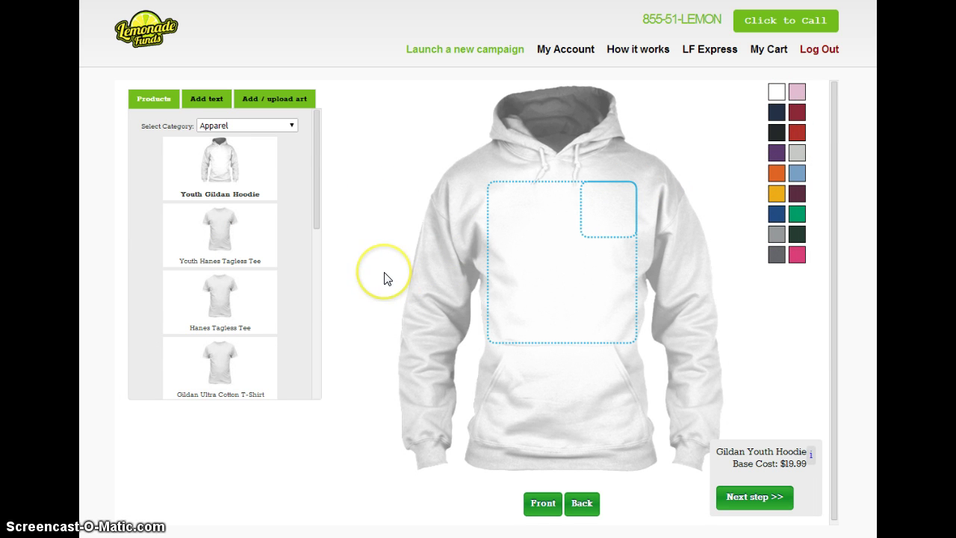
{"action": "left_click", "coordinate": [582, 504]}
Step: From the hoodie front, choose Upload your own art for the Front Image area
{"action": "left_click", "coordinate": [546, 504]}
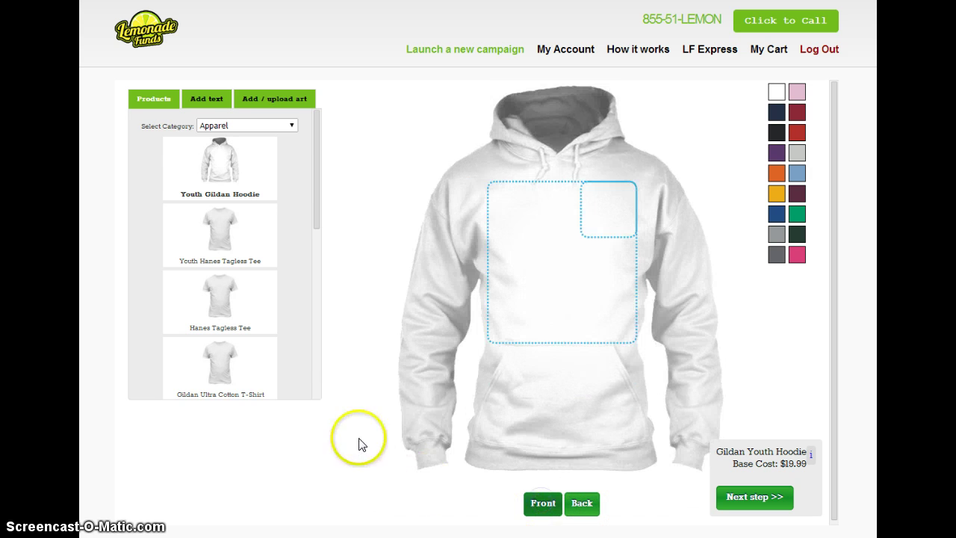
{"action": "left_click", "coordinate": [196, 100]}
{"action": "left_click", "coordinate": [259, 102]}
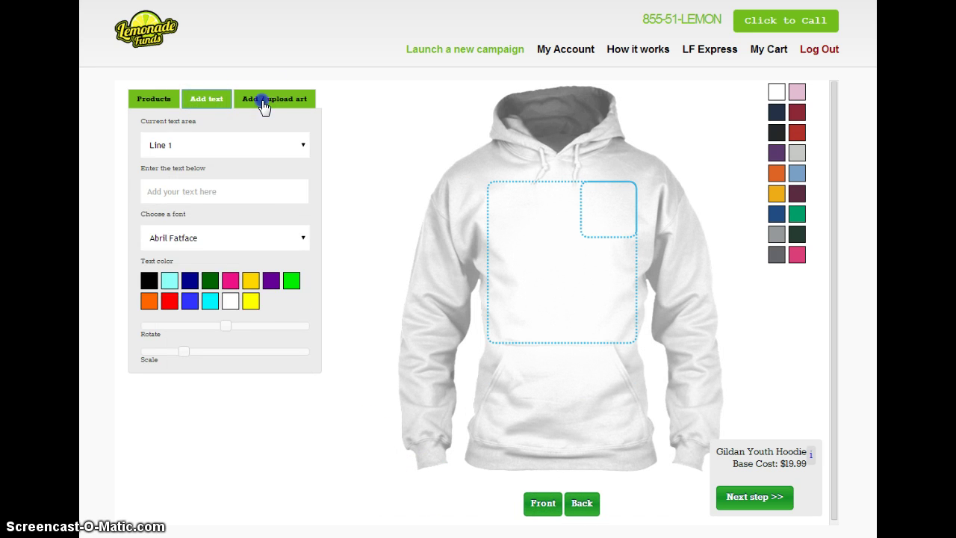
{"action": "left_click", "coordinate": [207, 102]}
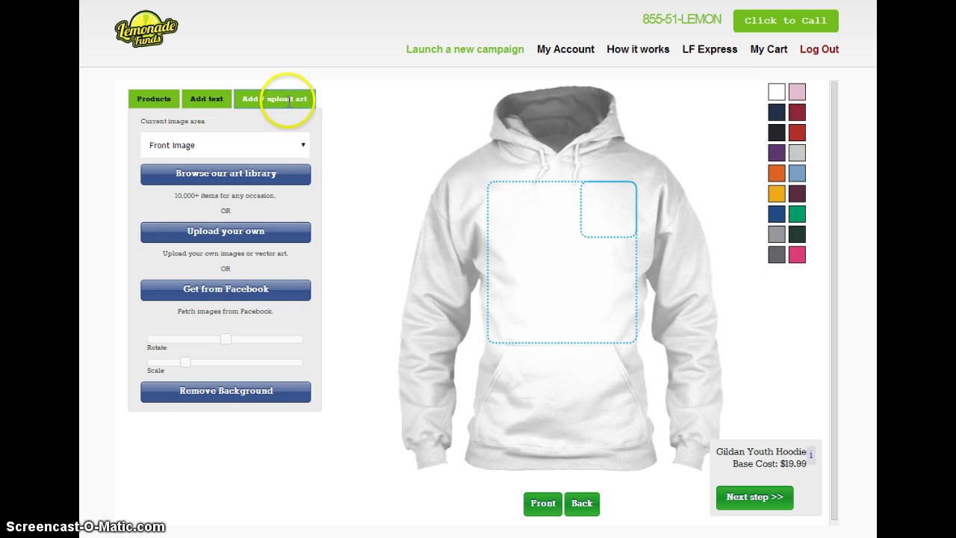
{"action": "left_click", "coordinate": [185, 148]}
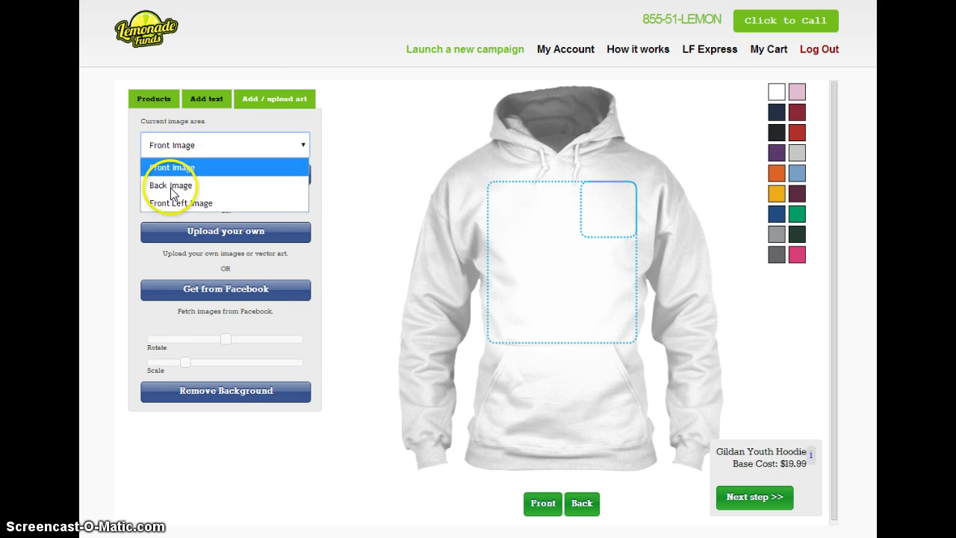
{"action": "left_click", "coordinate": [239, 145]}
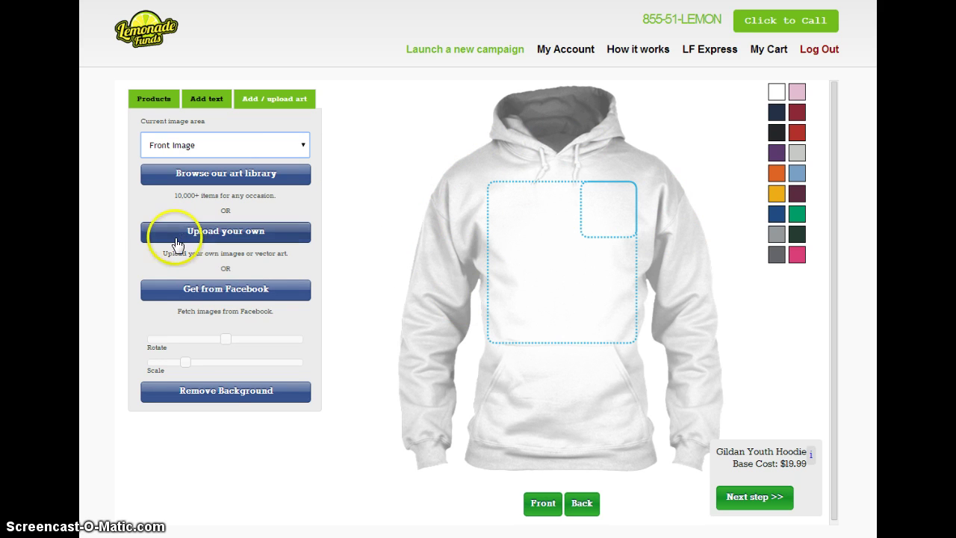
{"action": "left_click", "coordinate": [195, 234]}
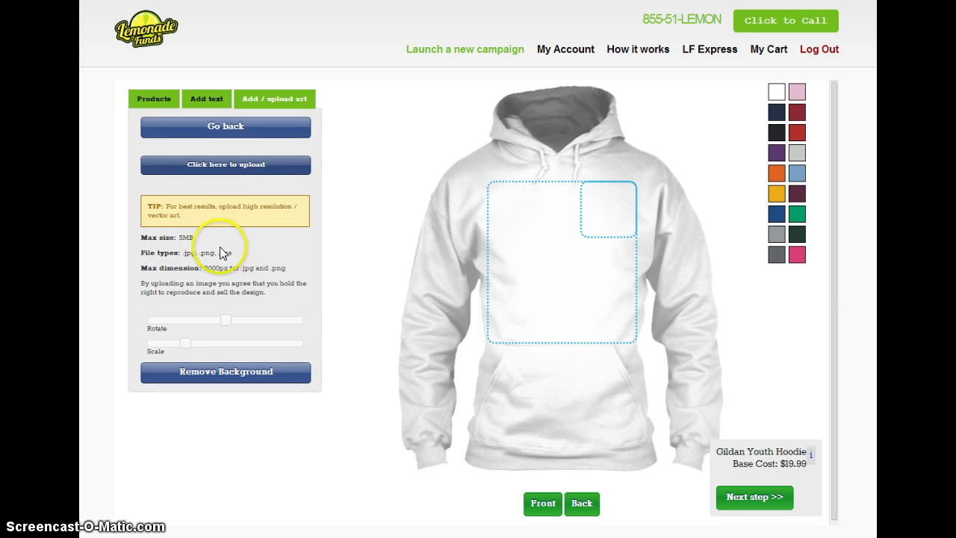
Step: Upload the Gateway 3D Main Logo (1) file onto the hoodie front
{"action": "left_click", "coordinate": [219, 170]}
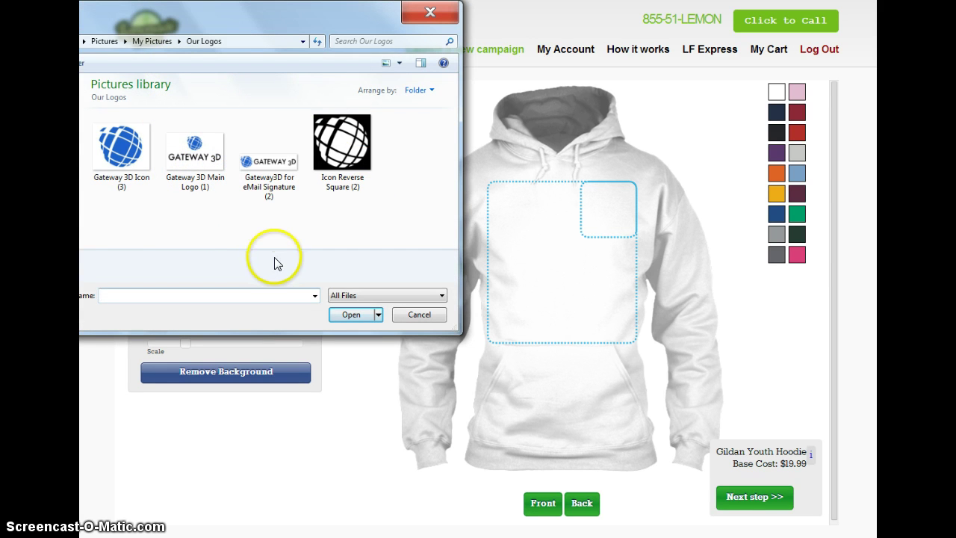
{"action": "left_click", "coordinate": [191, 150]}
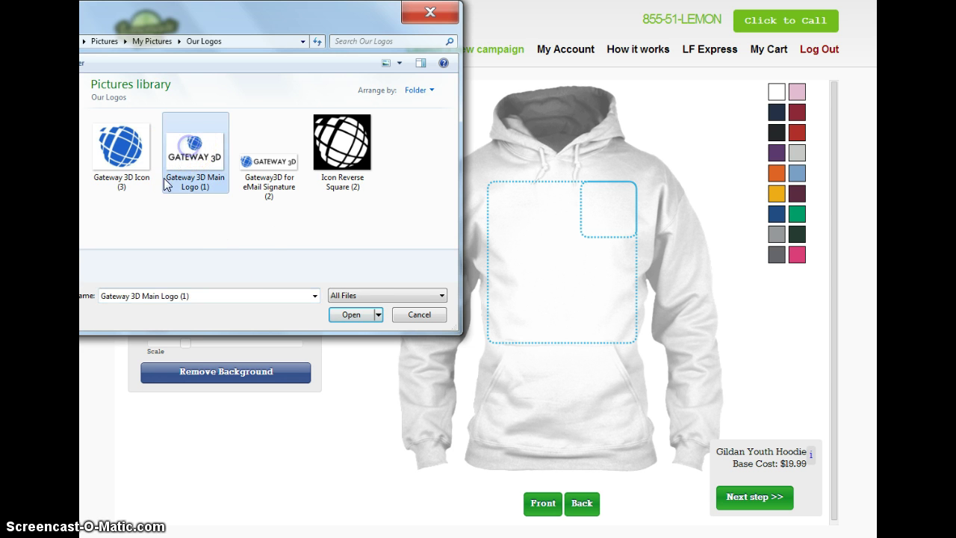
{"action": "left_click", "coordinate": [347, 315]}
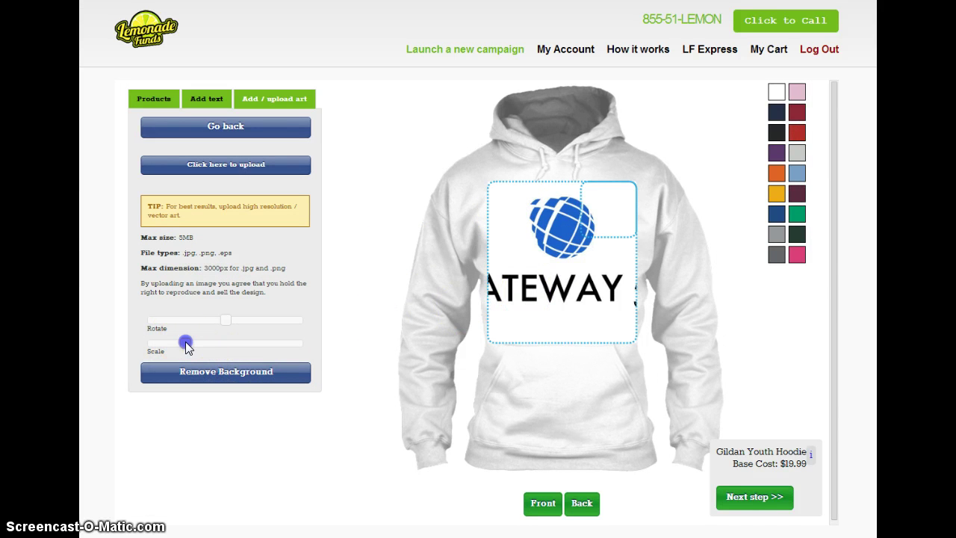
Step: Scale the Gateway 3D logo down, raise it in the print area, and make the hoodie light grey
{"action": "left_click_drag", "start_coordinate": [183, 342], "coordinate": [170, 344]}
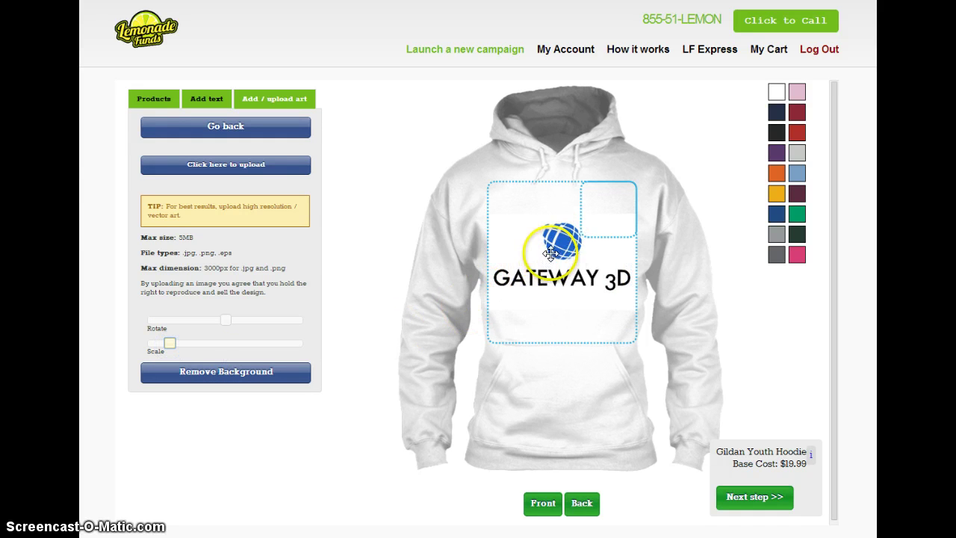
{"action": "mouse_move", "coordinate": [560, 252]}
{"action": "left_mouse_down"}
{"action": "mouse_move", "coordinate": [564, 227]}
{"action": "mouse_move", "coordinate": [565, 251]}
{"action": "mouse_move", "coordinate": [553, 254]}
{"action": "mouse_move", "coordinate": [561, 255]}
{"action": "left_mouse_up"}
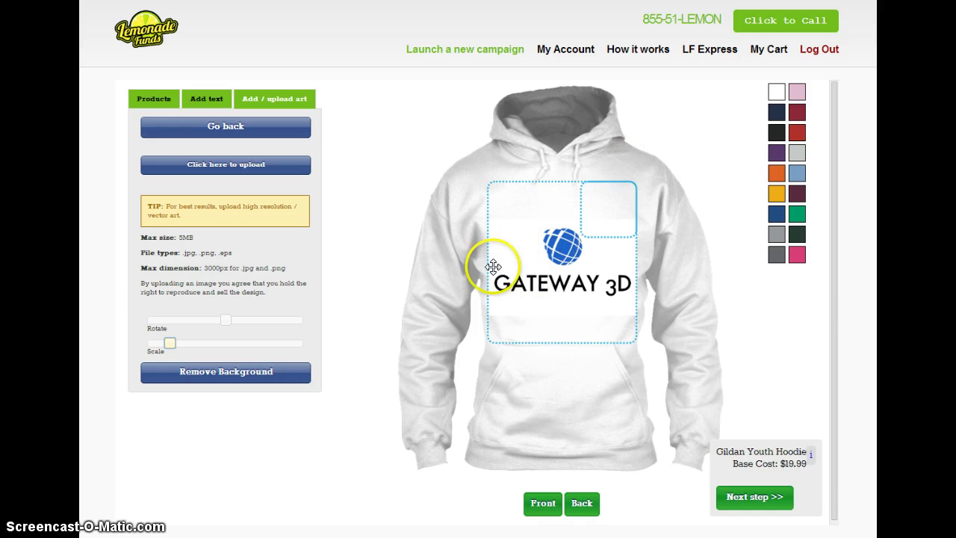
{"action": "left_click", "coordinate": [797, 154]}
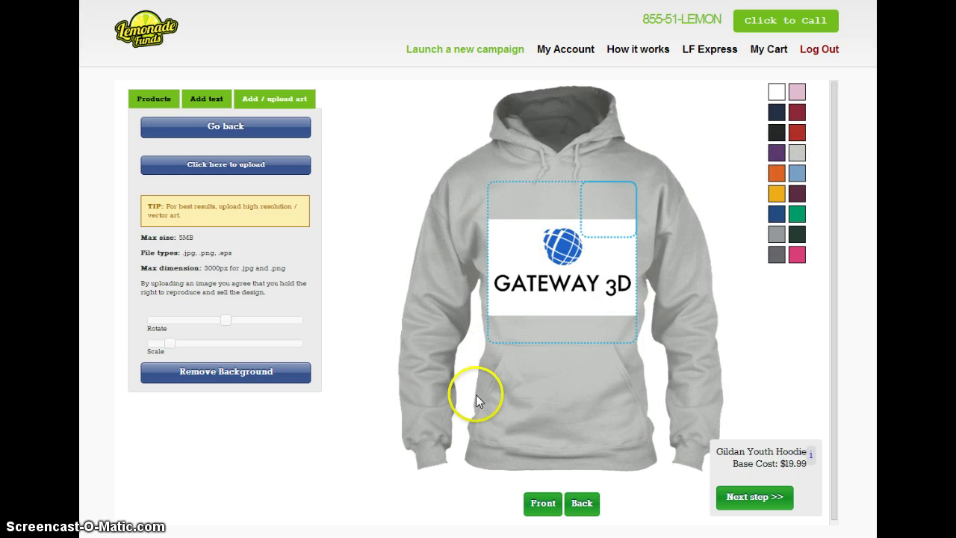
Step: Remove the logo's white background, including inside both A's and the D, and save
{"action": "left_click", "coordinate": [218, 377]}
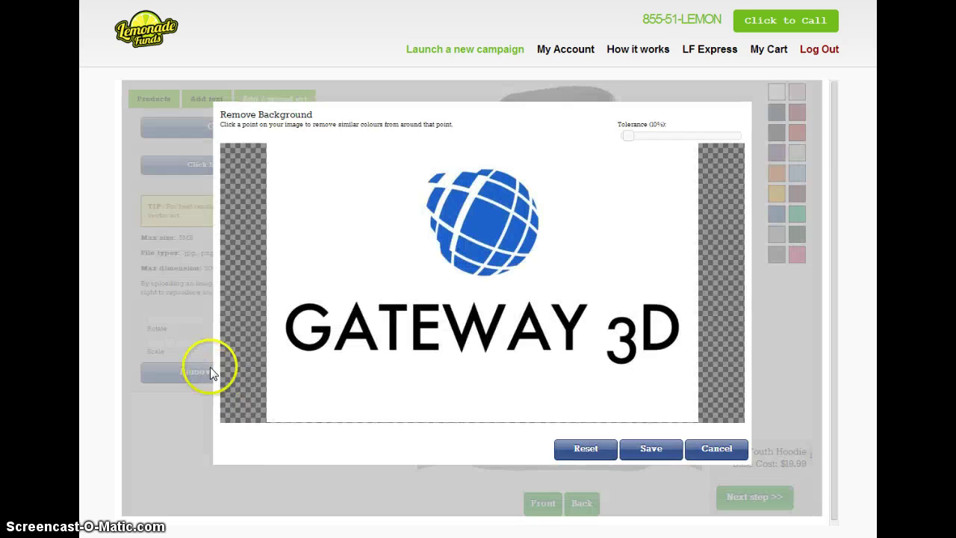
{"action": "left_click", "coordinate": [336, 224]}
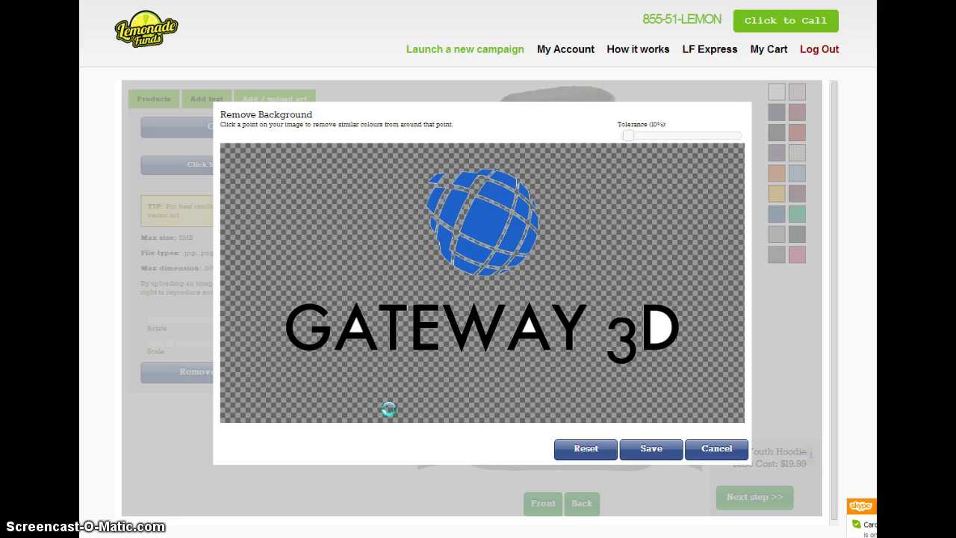
{"action": "left_click", "coordinate": [355, 329]}
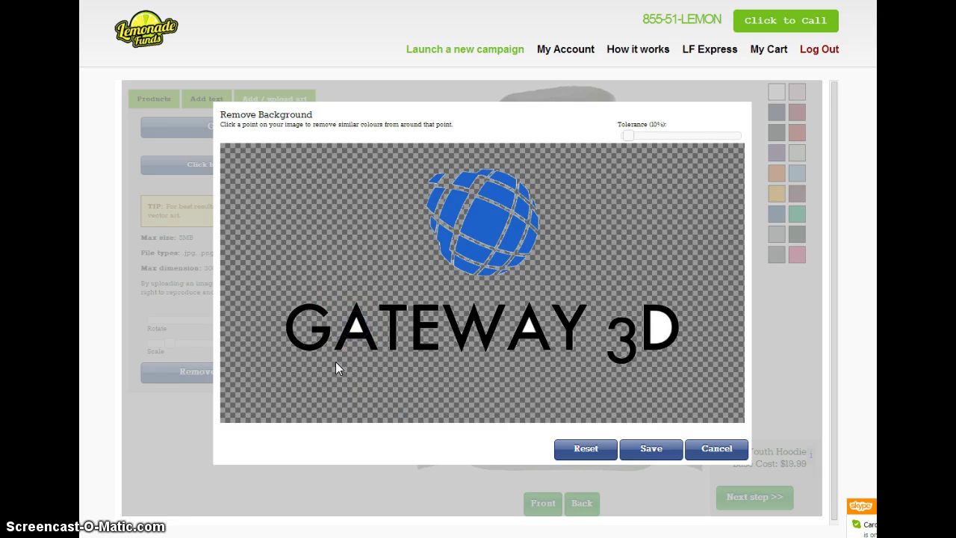
{"action": "left_click", "coordinate": [355, 328]}
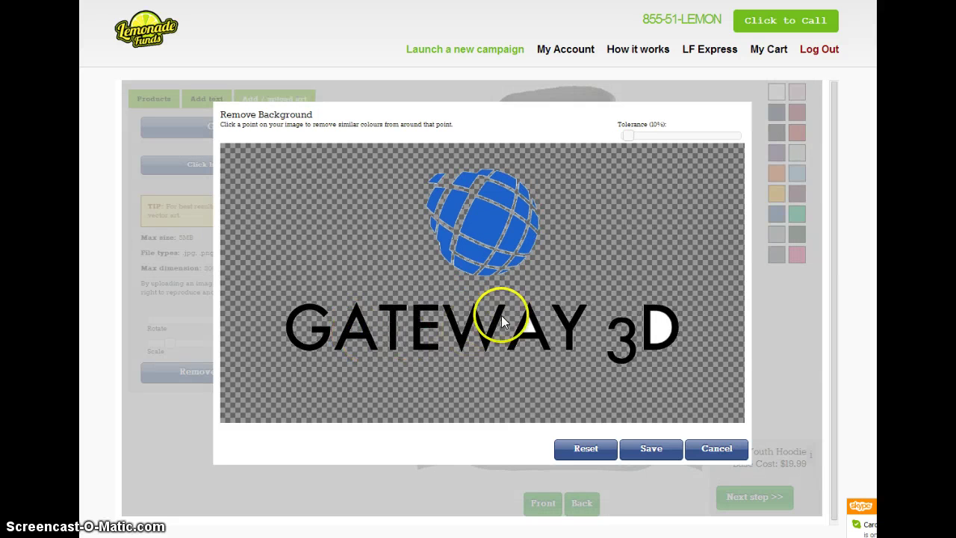
{"action": "left_click", "coordinate": [529, 329]}
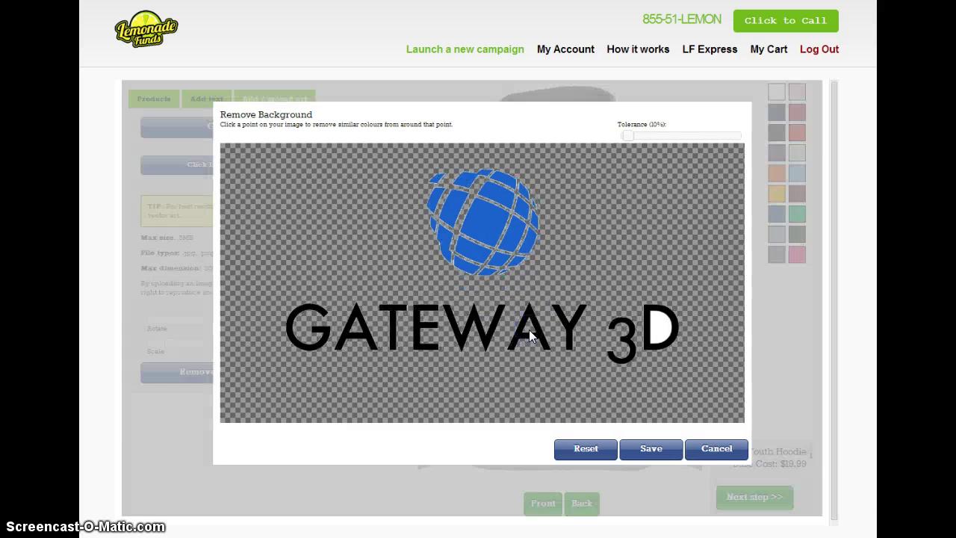
{"action": "left_click", "coordinate": [661, 330]}
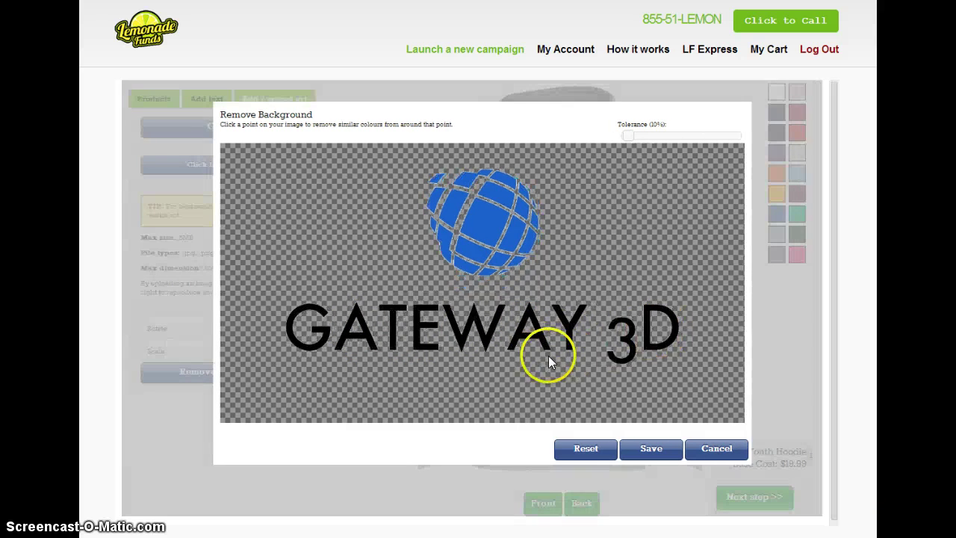
{"action": "left_click", "coordinate": [646, 451]}
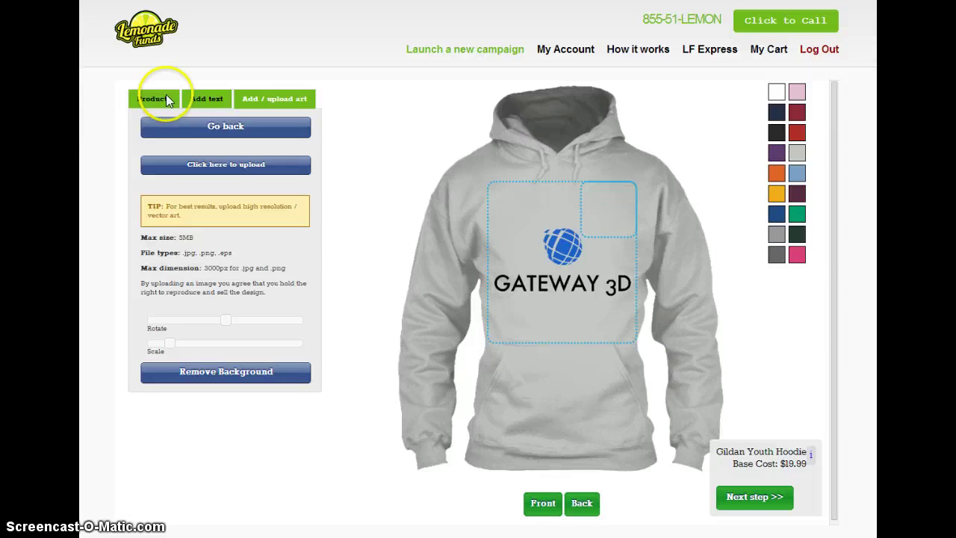
{"action": "left_click", "coordinate": [207, 100]}
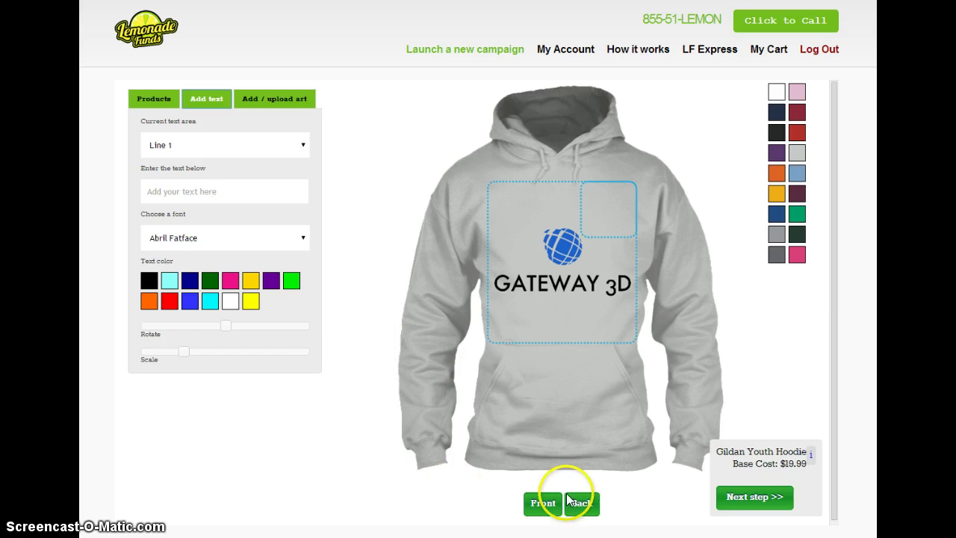
Step: Save the hoodie design and continue to the Set Goals step
{"action": "left_click", "coordinate": [754, 498]}
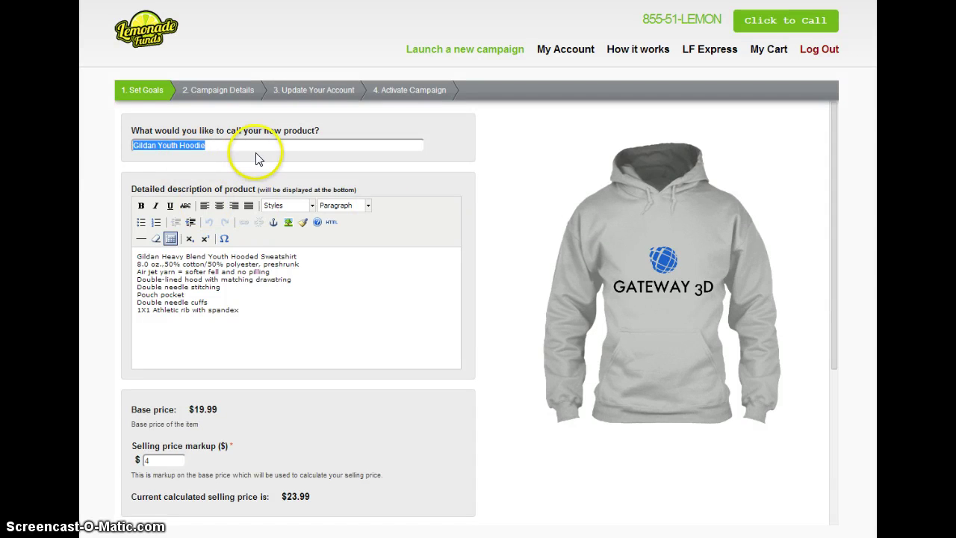
Step: Rename the product to Gateway 3D Hoodie and enter a $10 selling price markup
{"action": "left_click", "coordinate": [177, 146]}
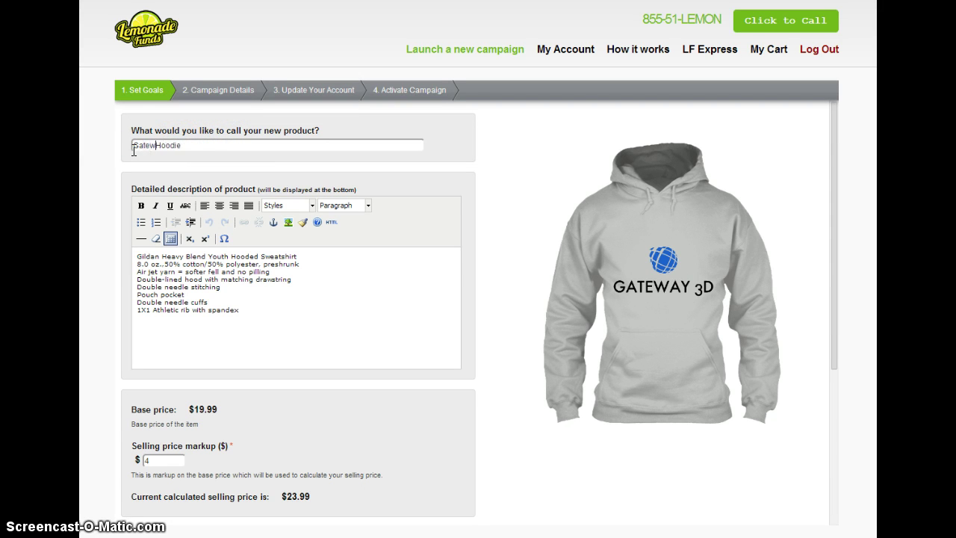
{"action": "left_click", "coordinate": [304, 227]}
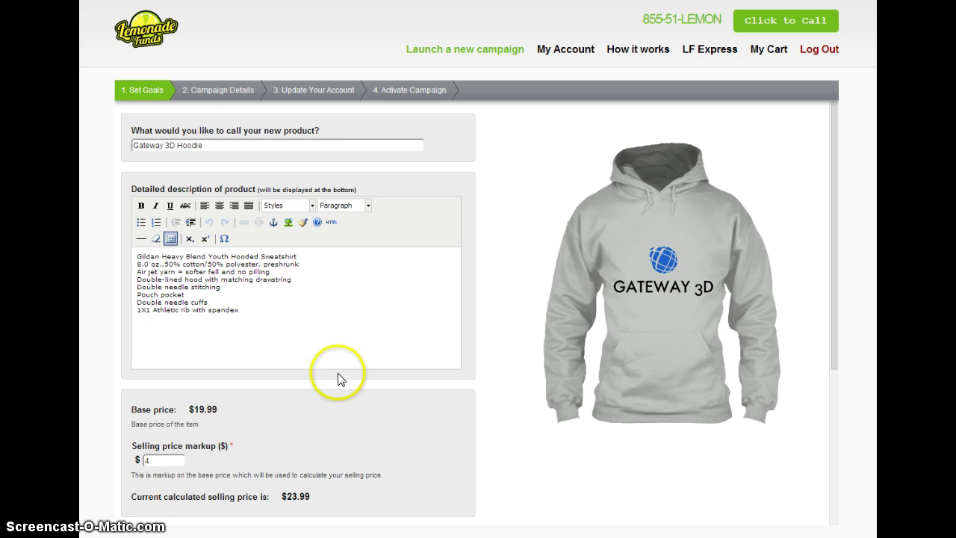
{"action": "scroll", "coordinate": [266, 314], "scroll_direction": "down", "scroll_amount": 1}
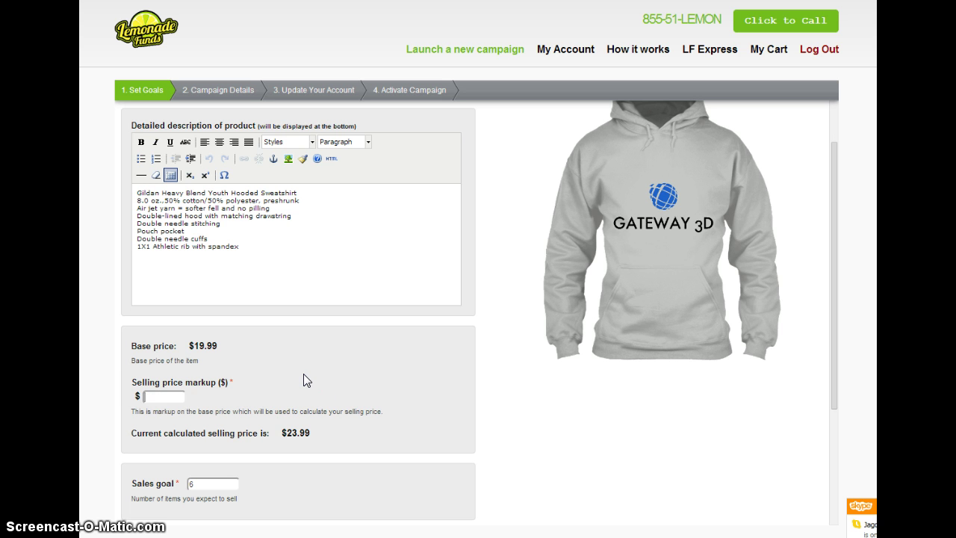
{"action": "type", "text": "10"}
{"action": "key", "text": "Tab"}
Step: Set a 20-item sales goal, allow additional donations, and continue to Campaign Details
{"action": "left_click", "coordinate": [354, 404]}
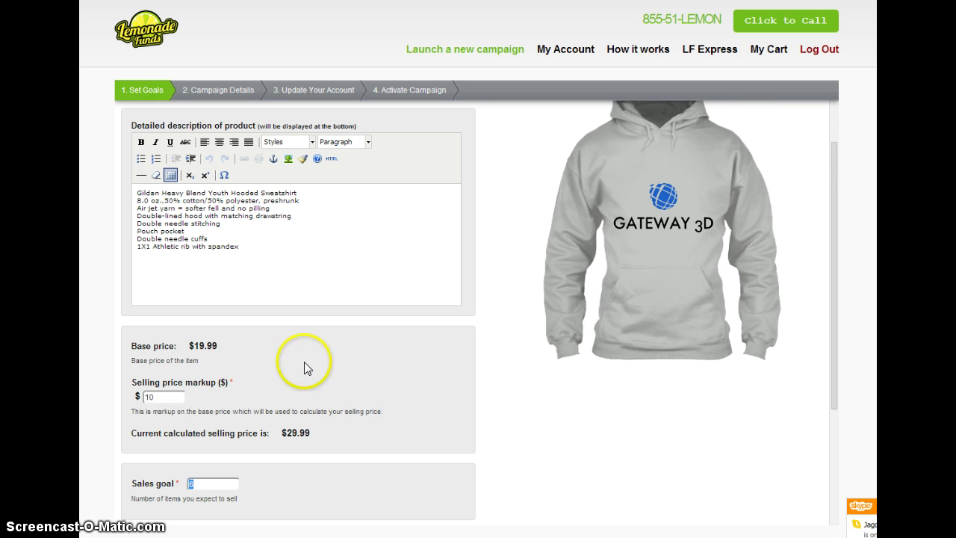
{"action": "scroll", "coordinate": [304, 362], "scroll_direction": "down", "scroll_amount": 1}
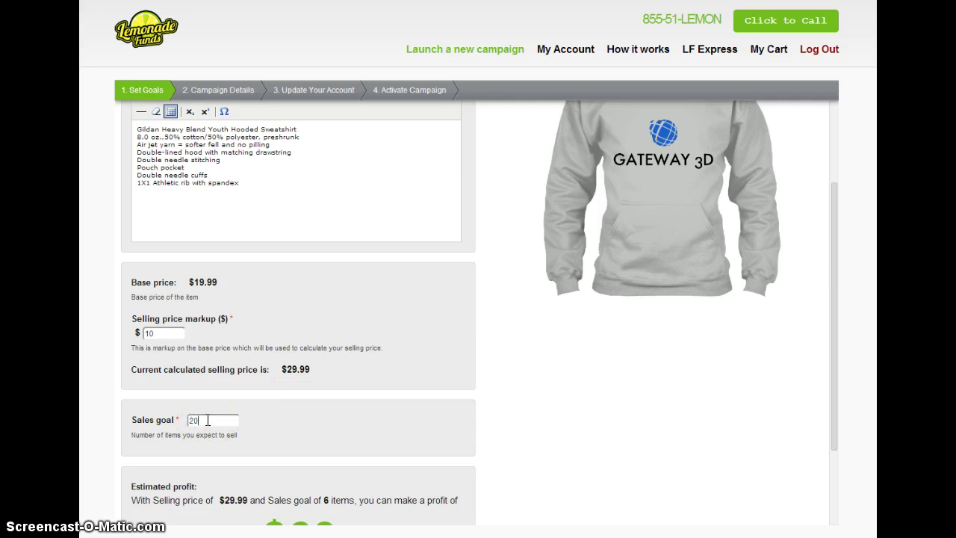
{"action": "scroll", "coordinate": [208, 420], "scroll_direction": "down", "scroll_amount": 2}
{"action": "left_click", "coordinate": [398, 433]}
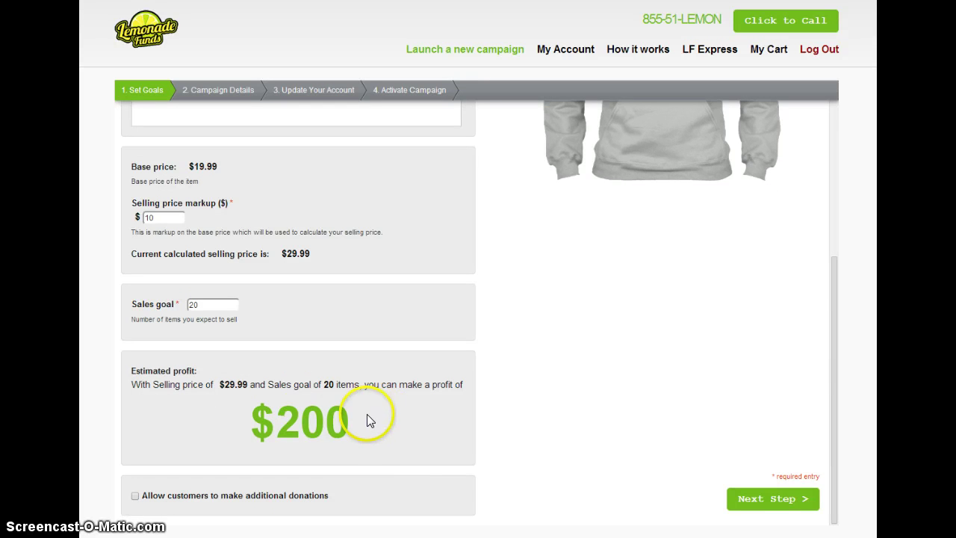
{"action": "scroll", "coordinate": [347, 407], "scroll_direction": "down", "scroll_amount": 1}
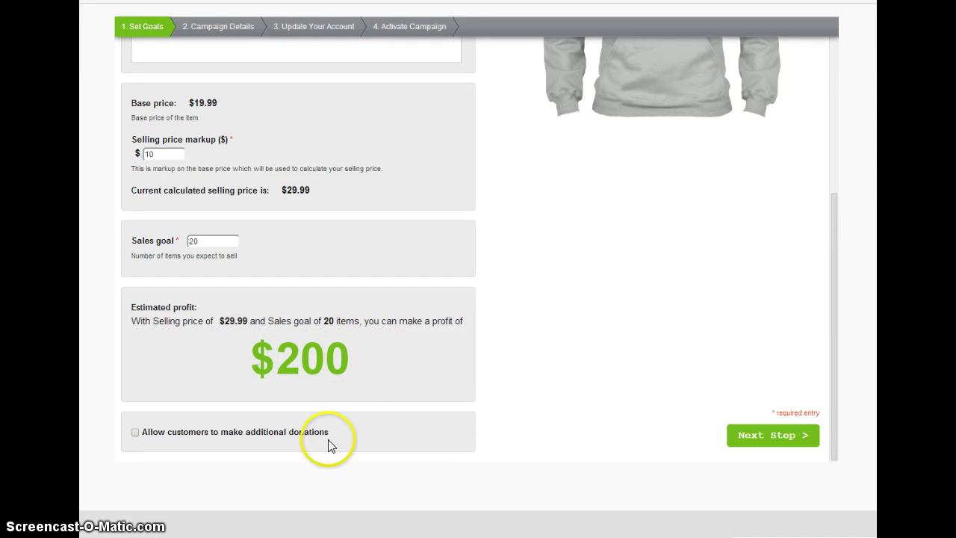
{"action": "left_click", "coordinate": [134, 432]}
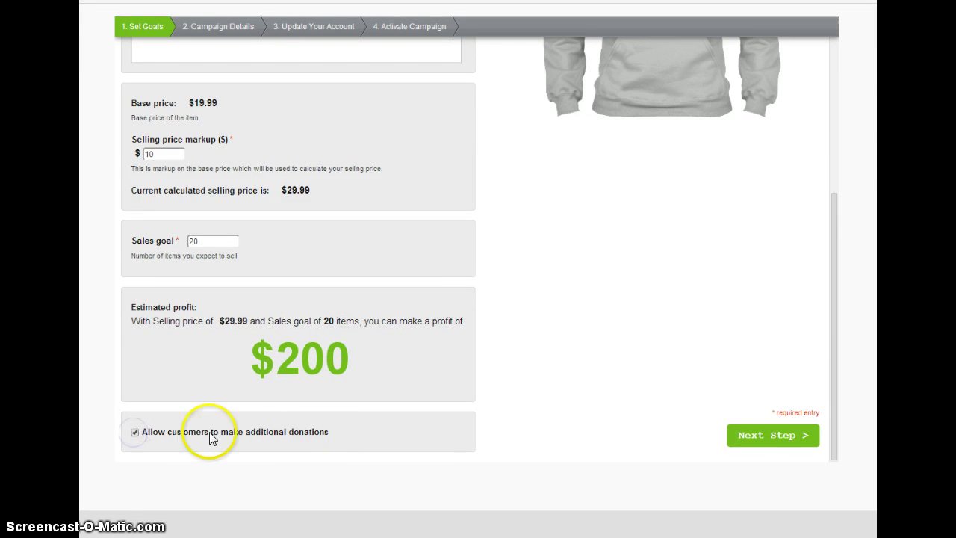
{"action": "left_click", "coordinate": [761, 437]}
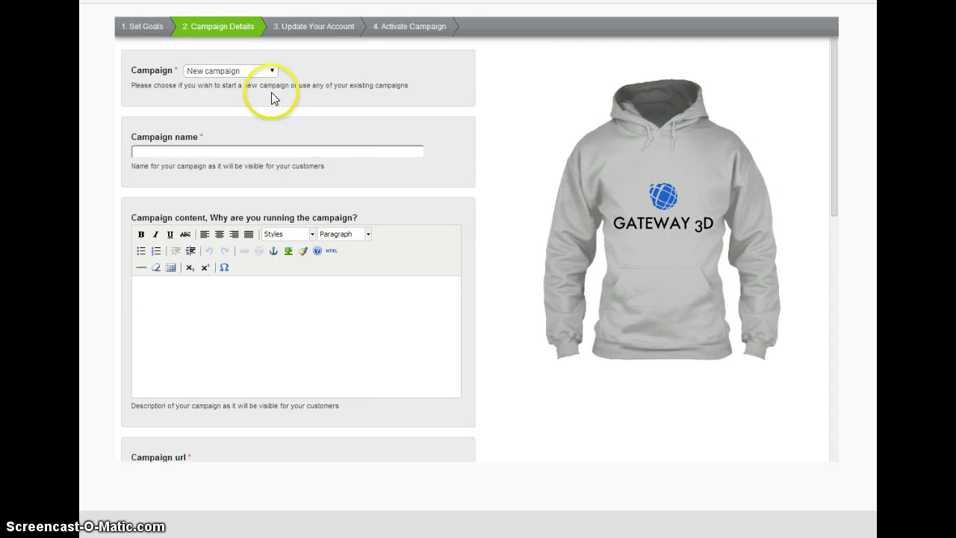
Step: Assign the product to Gateway 3D Campaign, review its details, and proceed to the account step
{"action": "left_click", "coordinate": [204, 69]}
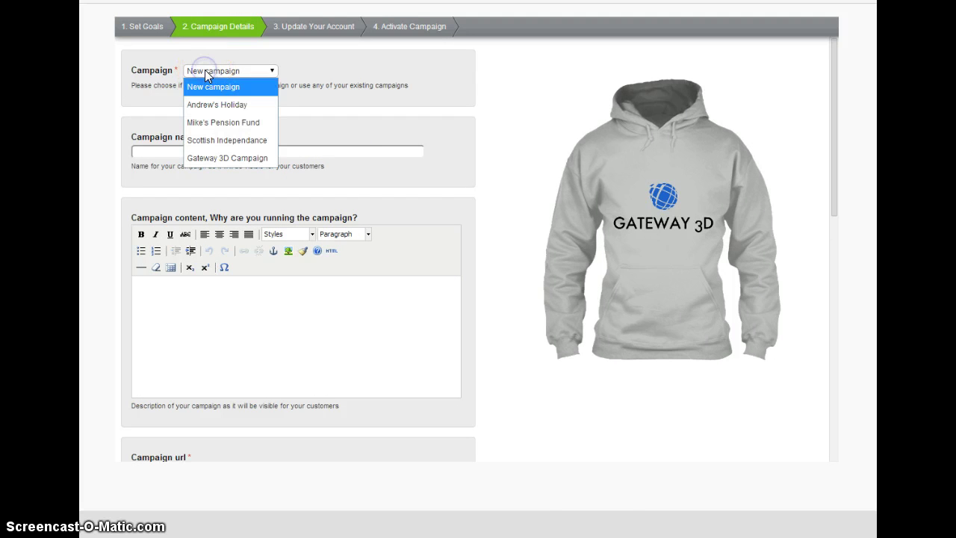
{"action": "left_click", "coordinate": [211, 158]}
{"action": "left_click", "coordinate": [311, 142]}
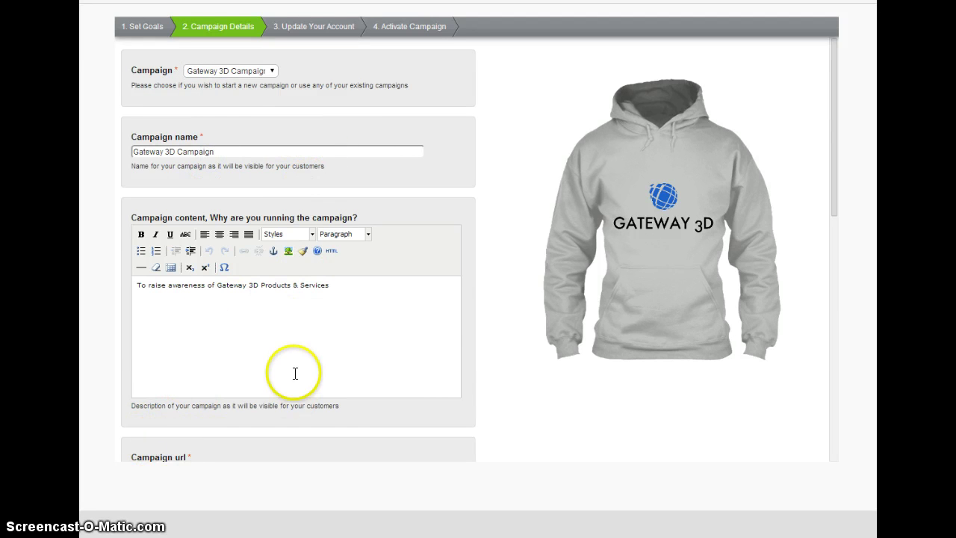
{"action": "scroll", "coordinate": [269, 381], "scroll_direction": "down", "scroll_amount": 1}
{"action": "scroll", "coordinate": [232, 376], "scroll_direction": "down", "scroll_amount": 1}
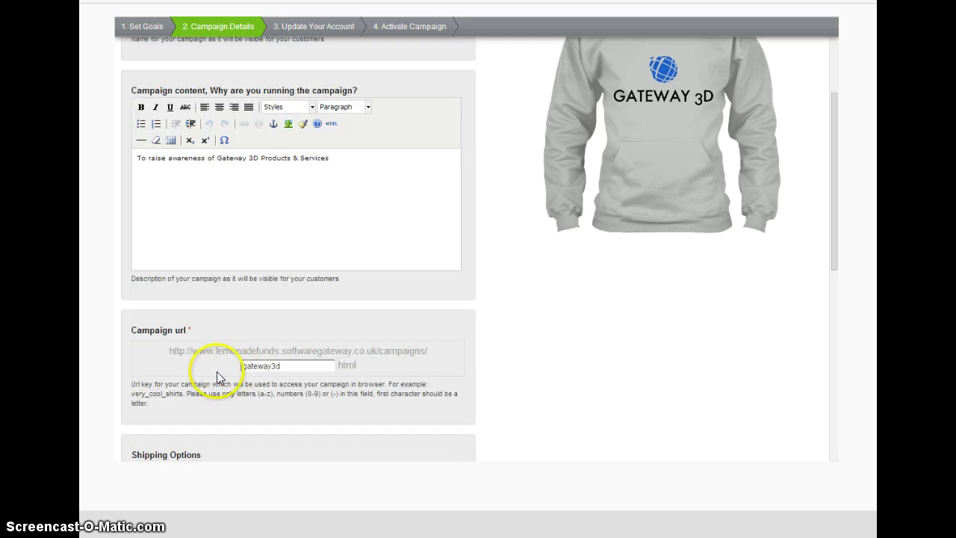
{"action": "scroll", "coordinate": [301, 368], "scroll_direction": "down", "scroll_amount": 1}
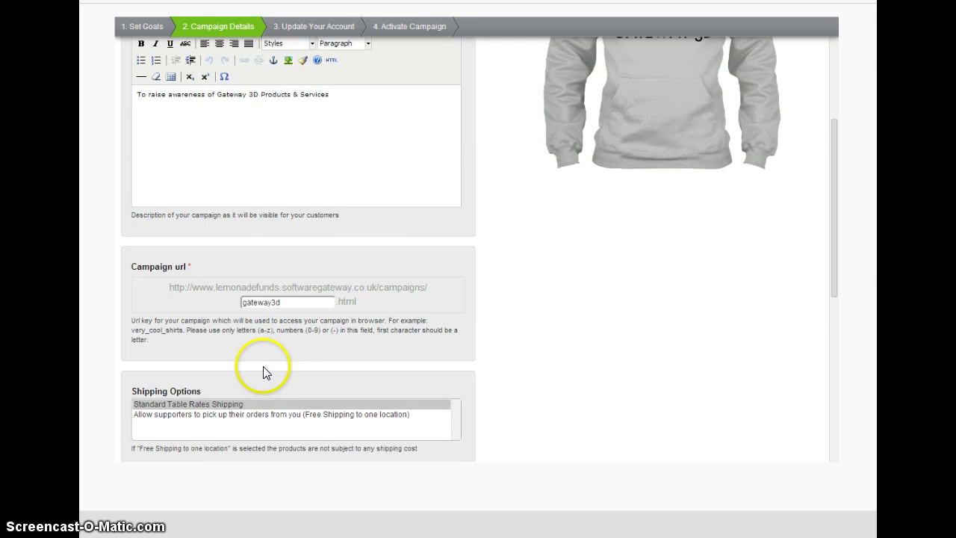
{"action": "scroll", "coordinate": [246, 366], "scroll_direction": "down", "scroll_amount": 1}
{"action": "scroll", "coordinate": [235, 360], "scroll_direction": "down", "scroll_amount": 2}
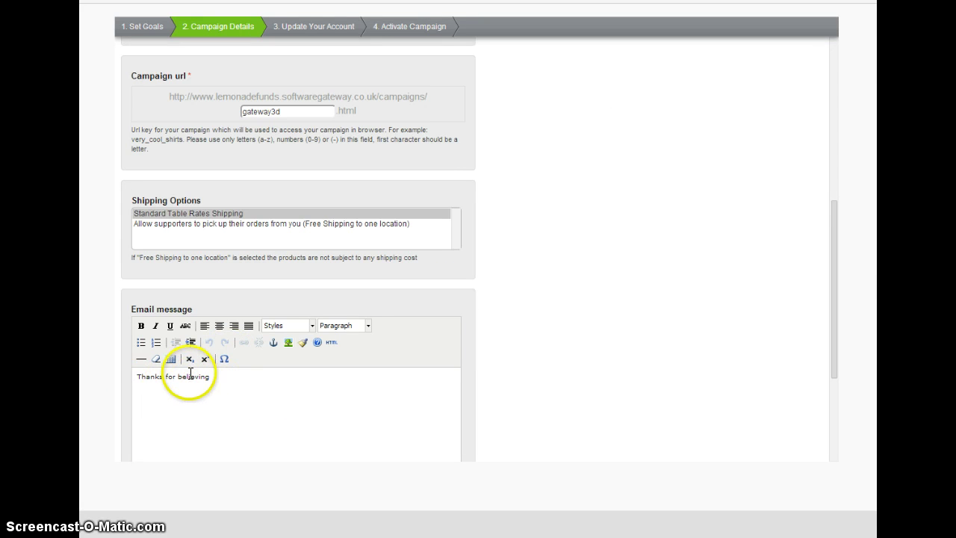
{"action": "scroll", "coordinate": [264, 360], "scroll_direction": "down", "scroll_amount": 3}
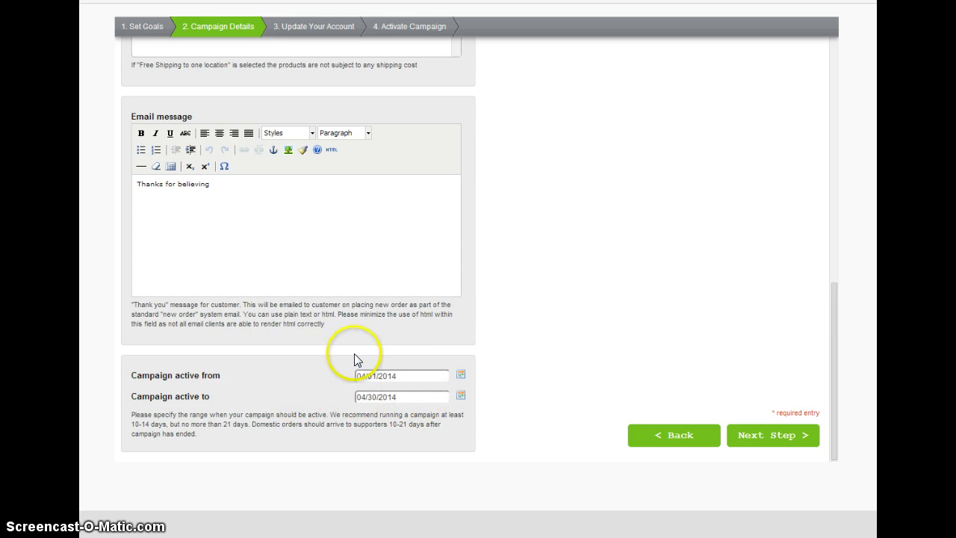
{"action": "left_click", "coordinate": [773, 434]}
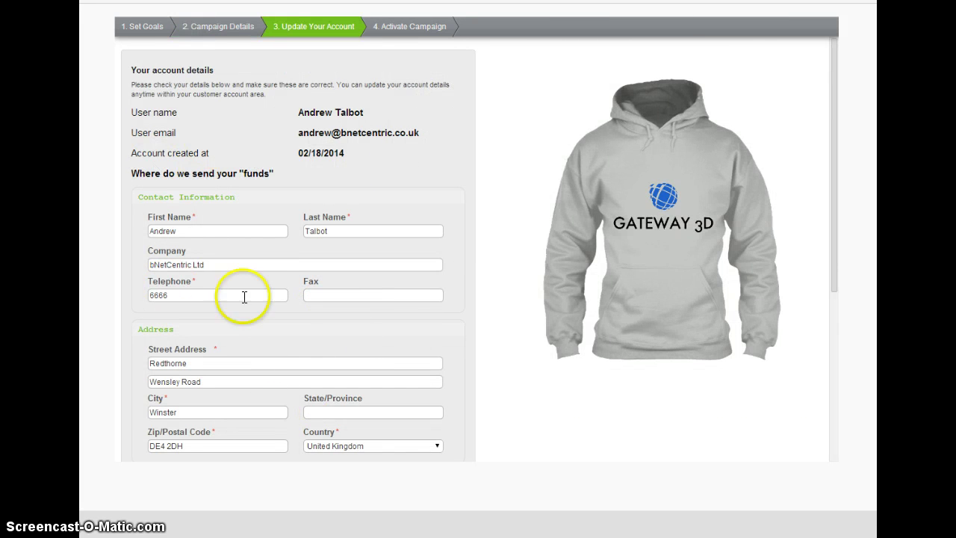
Step: Sign off on the terms and conditions and continue to the All done? page
{"action": "scroll", "coordinate": [290, 245], "scroll_direction": "down", "scroll_amount": 3}
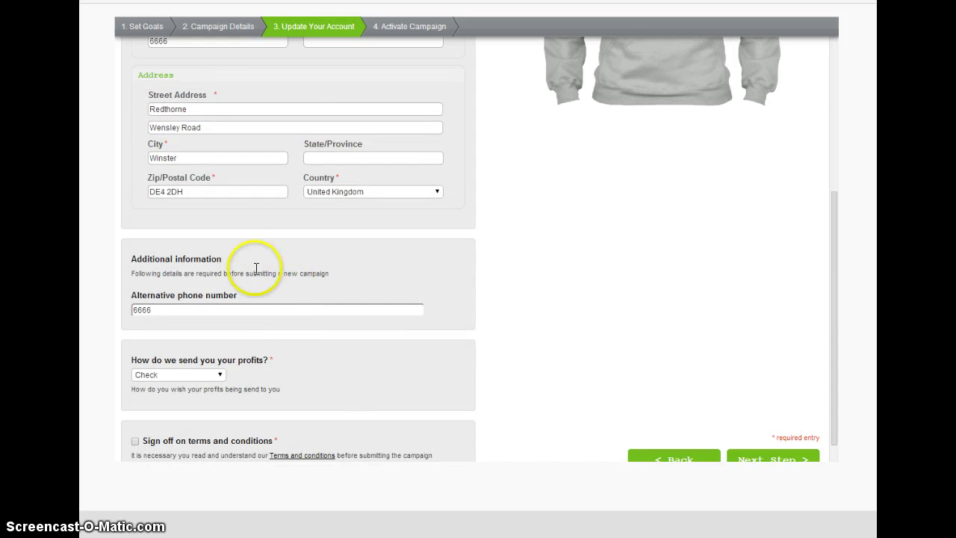
{"action": "scroll", "coordinate": [324, 261], "scroll_direction": "down", "scroll_amount": 1}
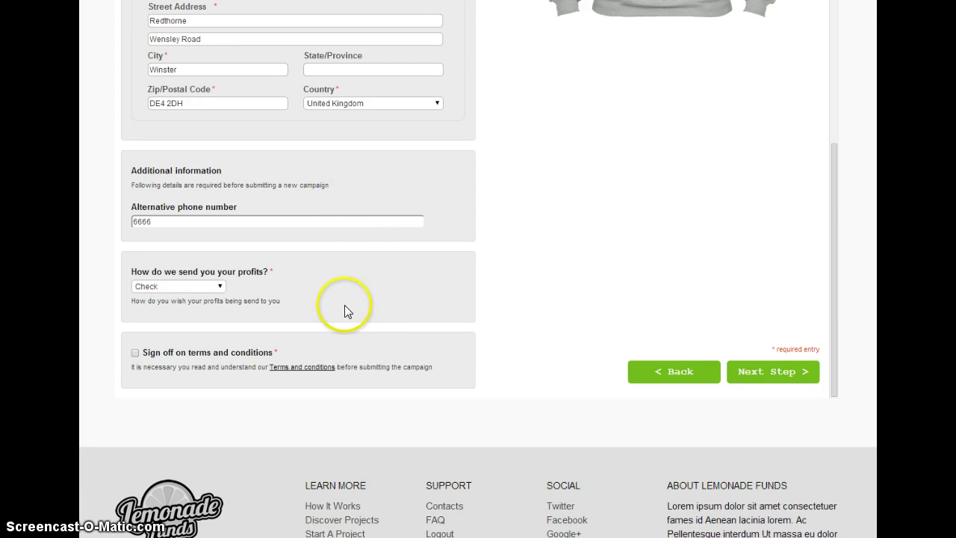
{"action": "left_click", "coordinate": [134, 353]}
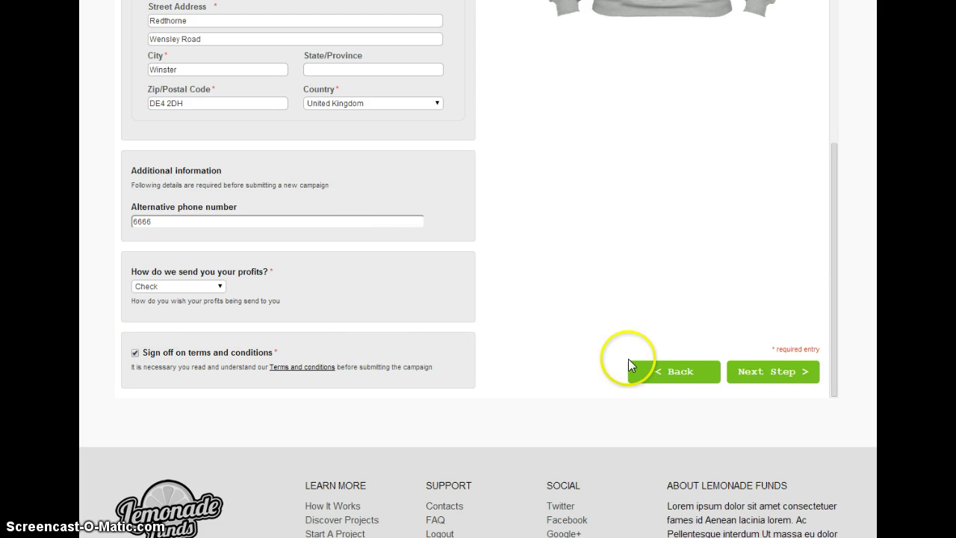
{"action": "left_click", "coordinate": [761, 372]}
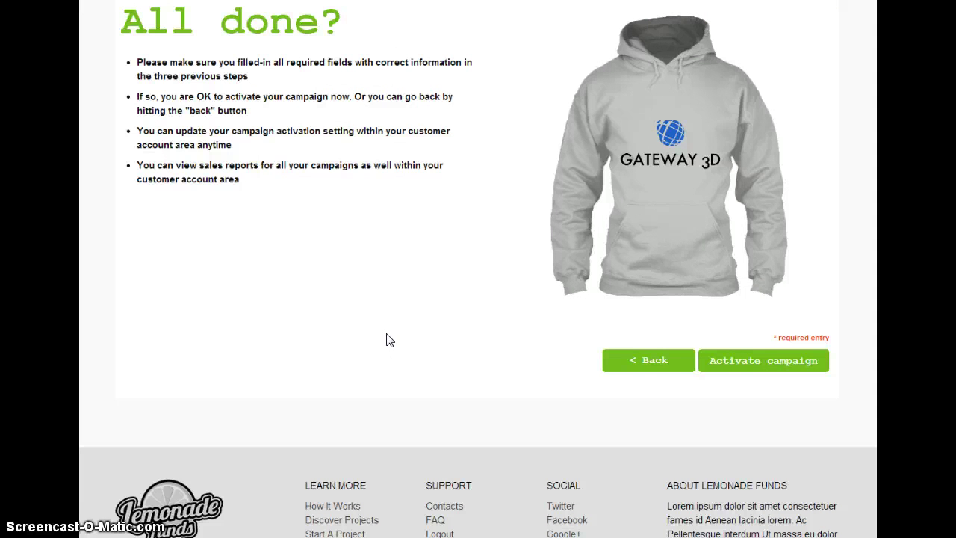
Step: Activate the campaign to publish the Gateway 3D Hoodie
{"action": "left_click", "coordinate": [750, 364]}
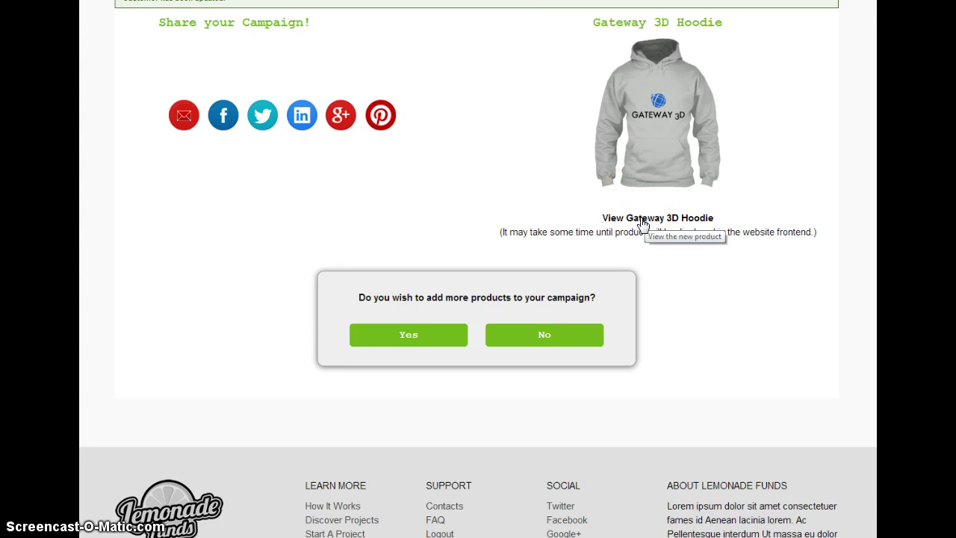
Step: Open the live Gateway 3D Hoodie page showing the grey Gildan Youth Hoodie at $19.99
{"action": "left_click", "coordinate": [563, 228]}
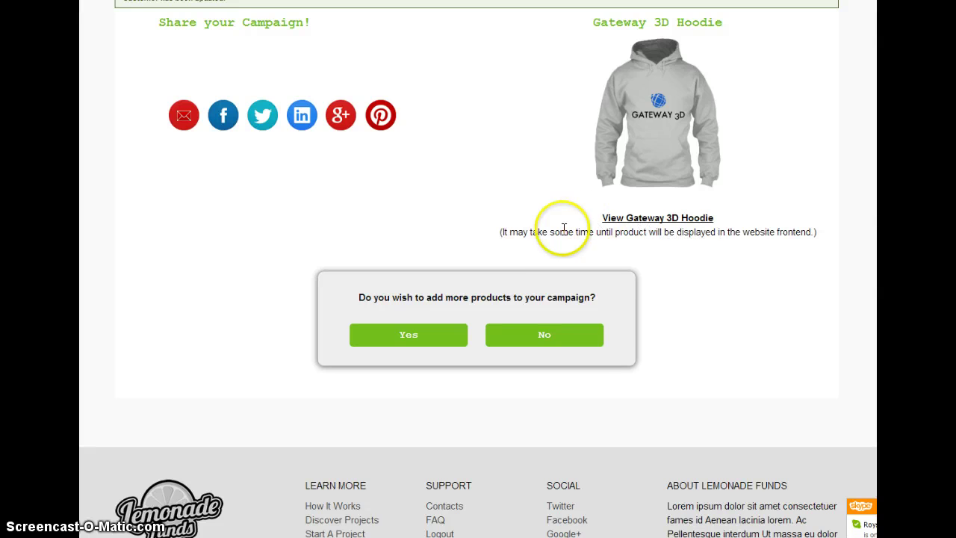
{"action": "left_click", "coordinate": [657, 218]}
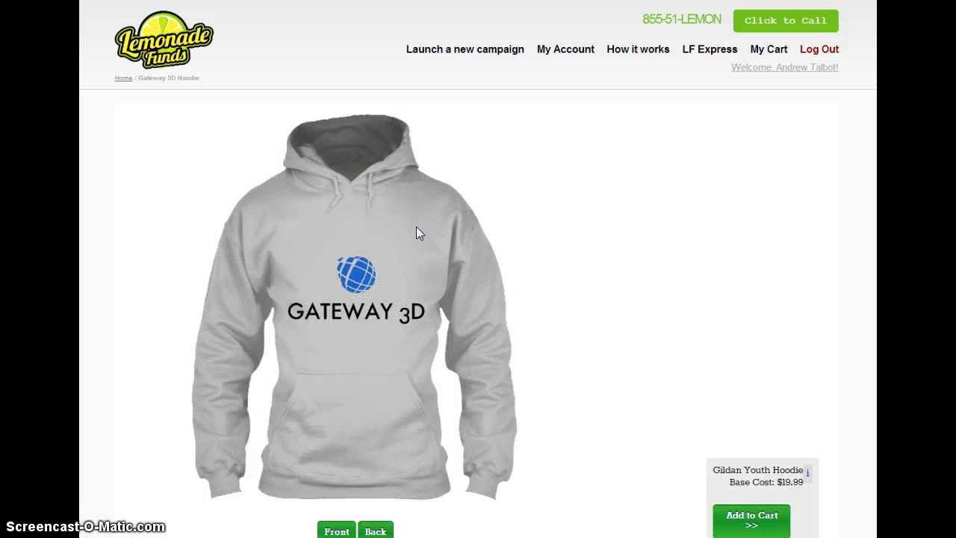
{"action": "left_click", "coordinate": [751, 521]}
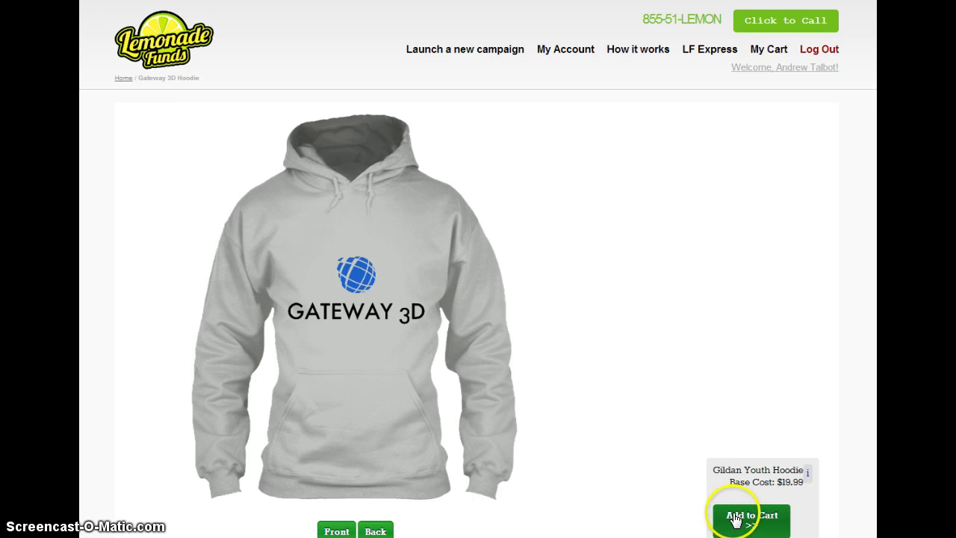